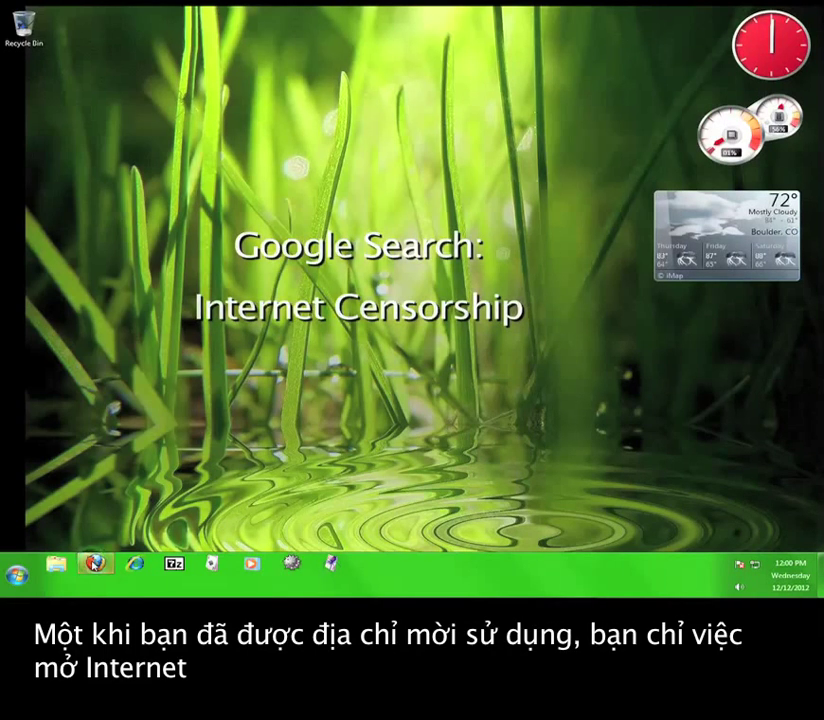
- Launch Firefox and load the pasted Psiphon invitation link in the address bar
click(95, 564)
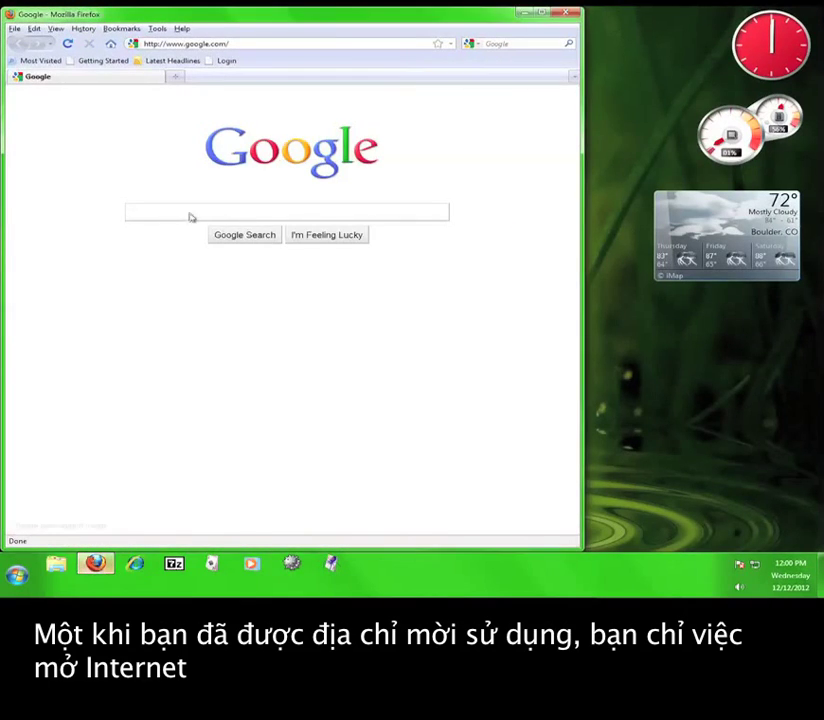
click(216, 43)
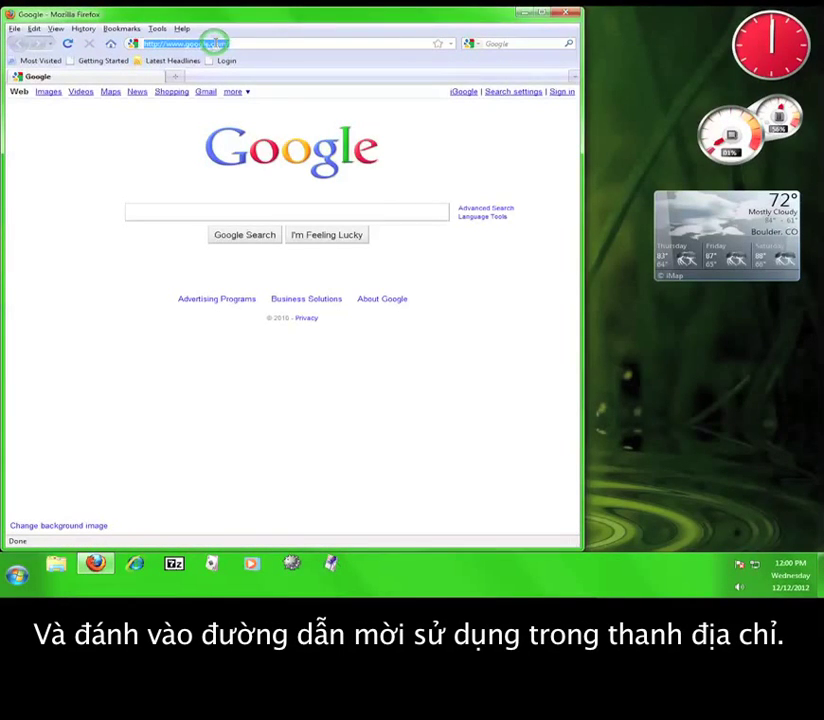
key(ctrl+v)
key(Return)
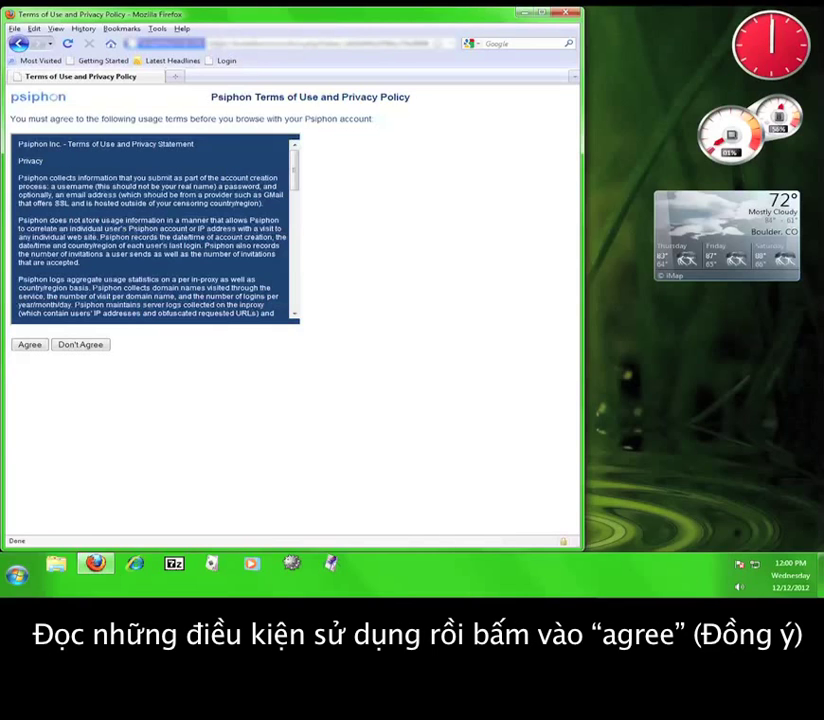
- Agree to the Psiphon Terms of Use and Privacy Policy
click(35, 346)
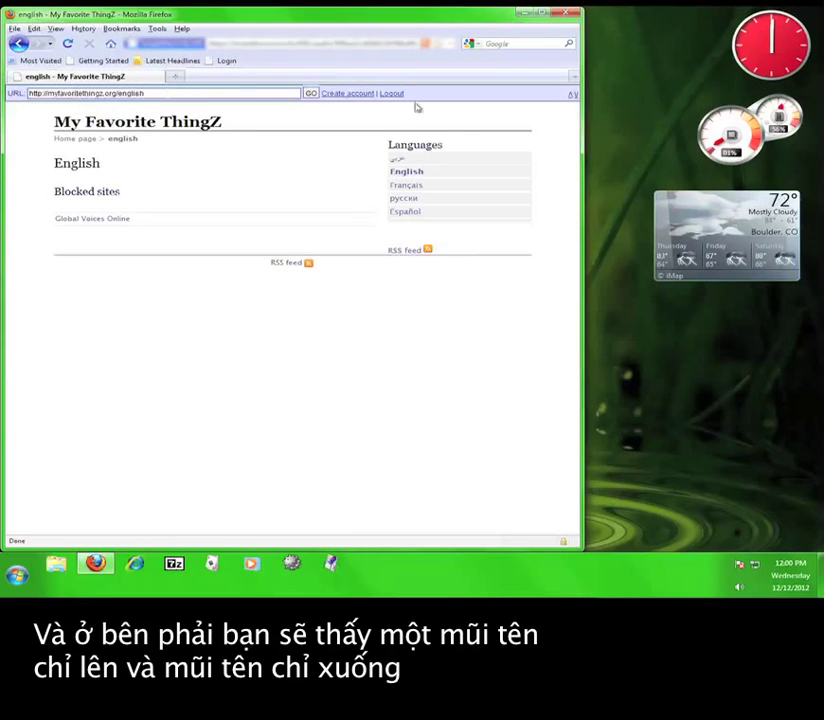
click(575, 96)
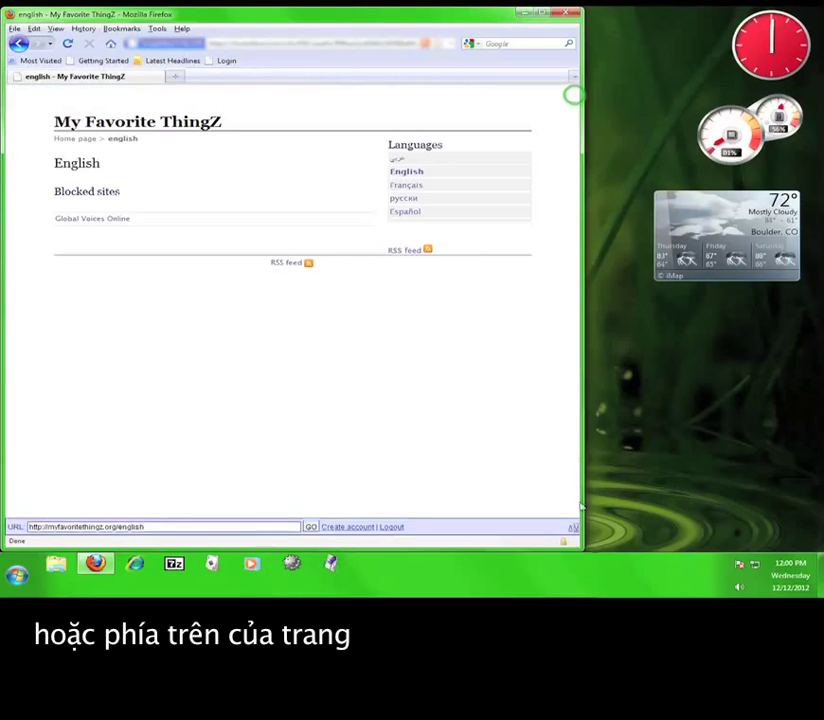
click(571, 531)
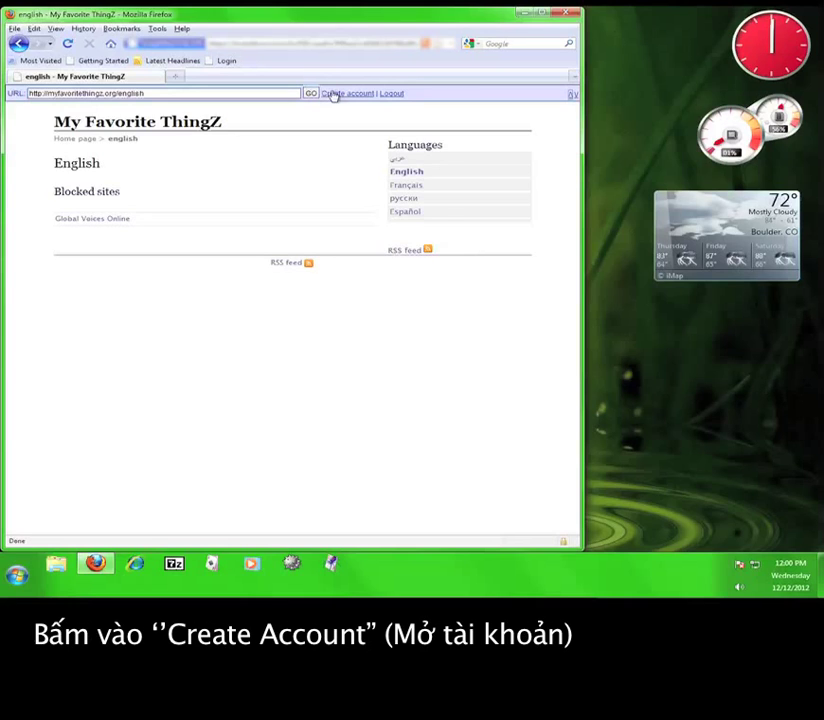
- Create a Psiphon account by entering a username, the e-mail address, a matching password twice and the security code
click(333, 94)
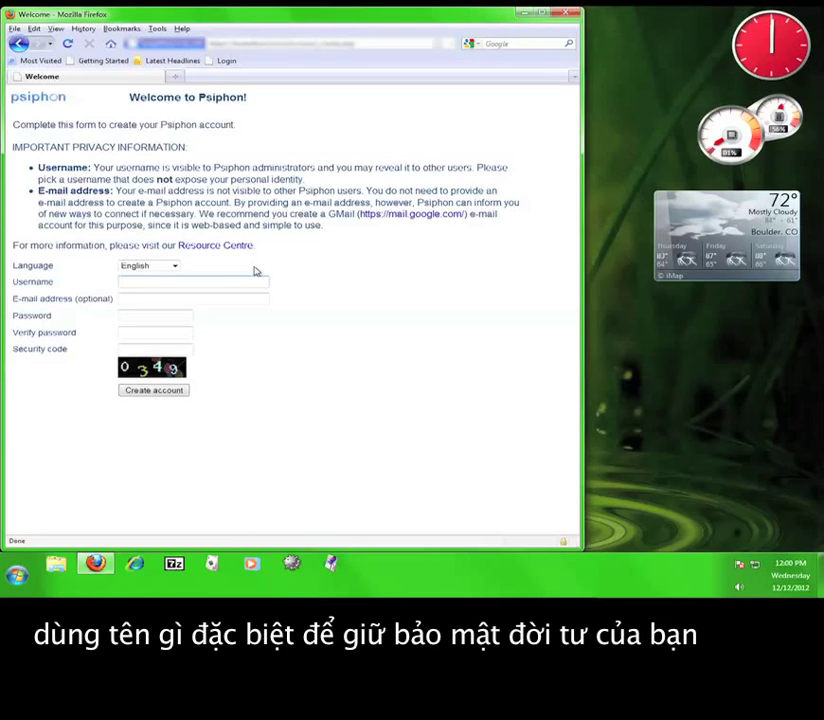
click(147, 281)
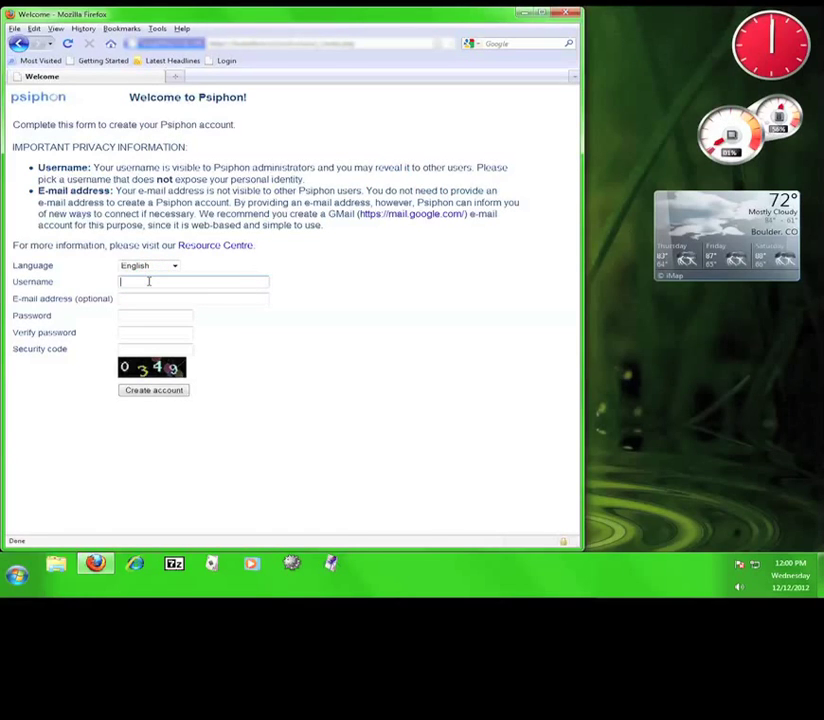
text(12pmtuprs)
key(Tab)
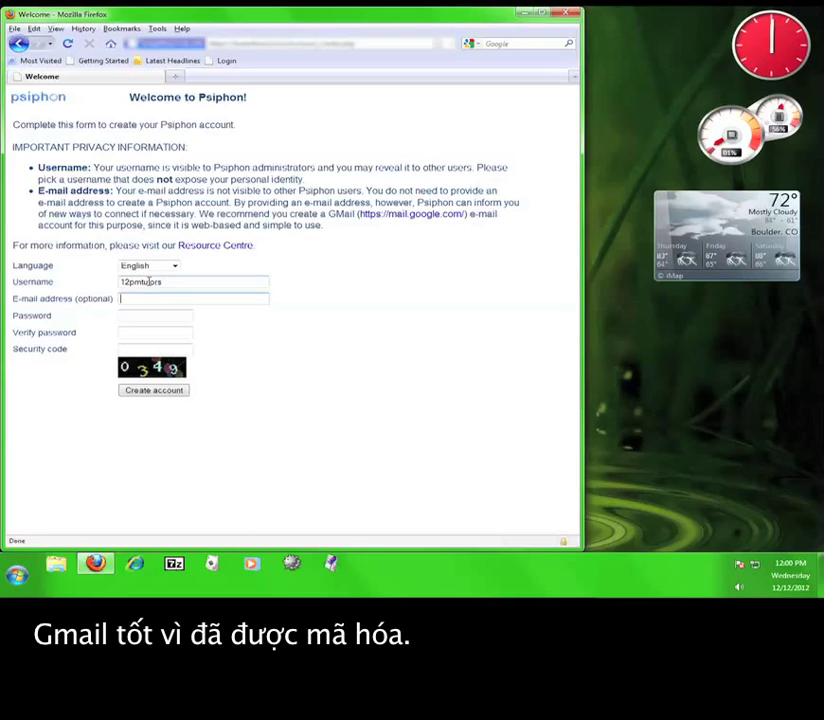
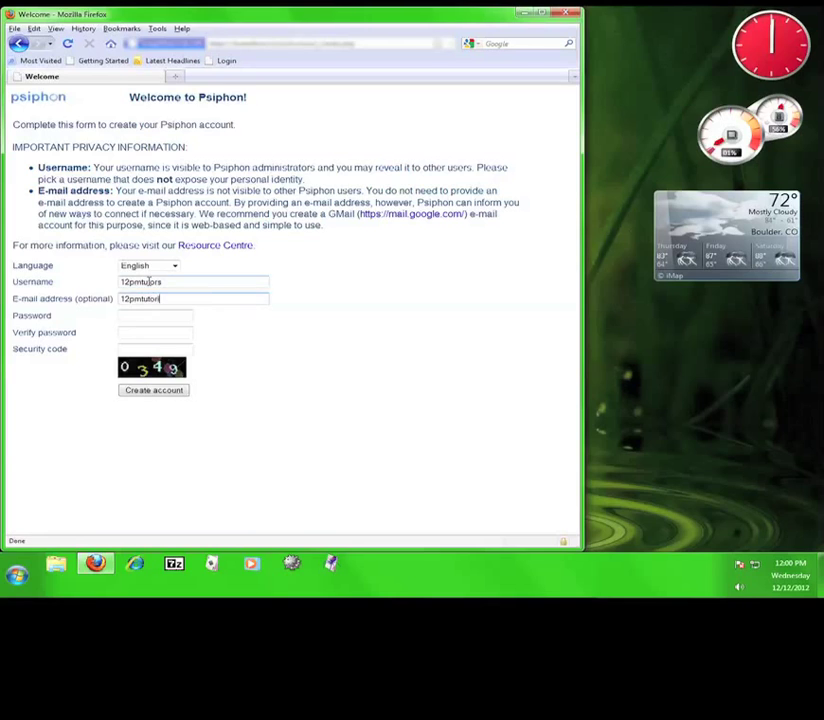
key(Tab)
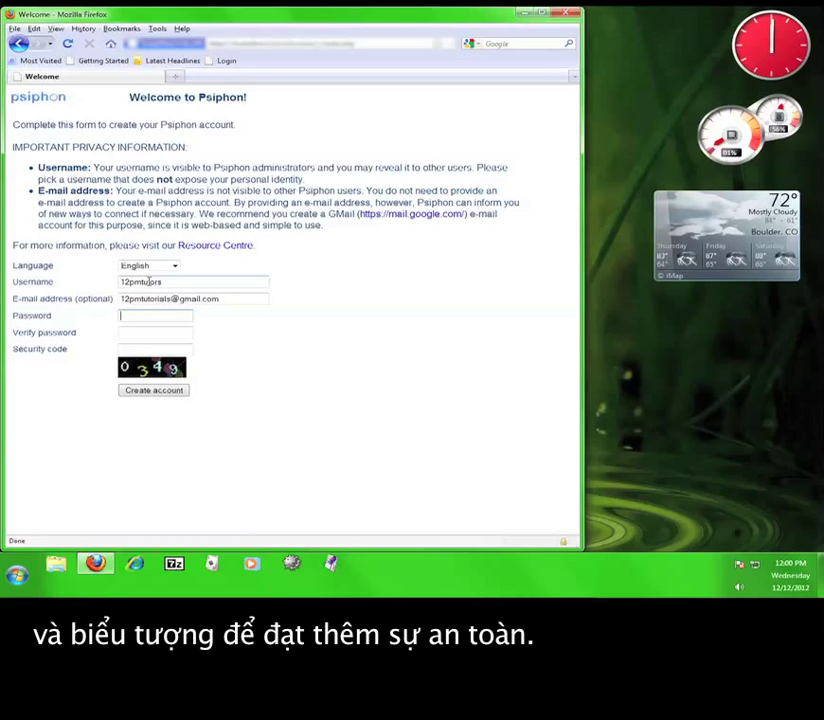
text(********)
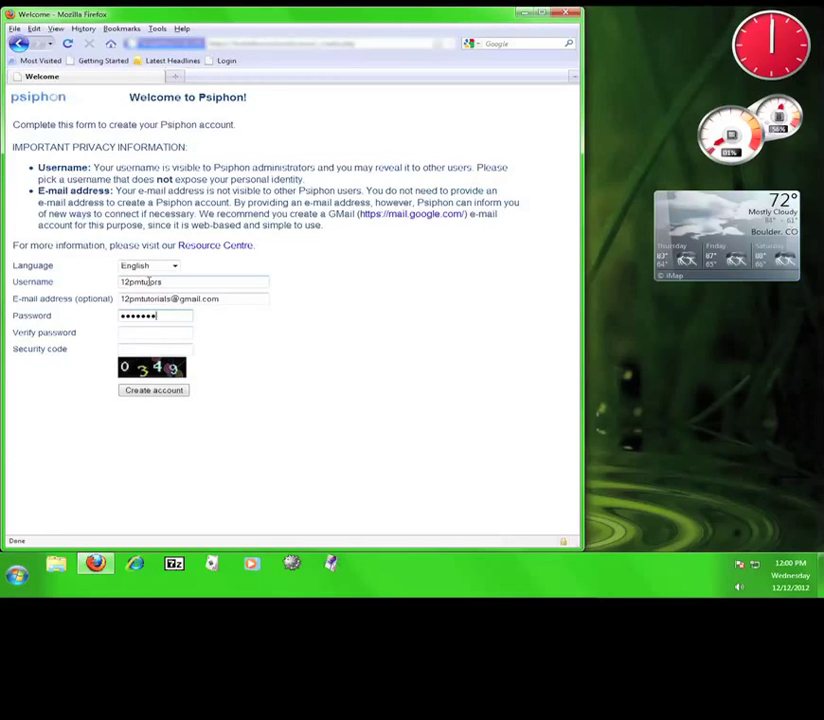
text(*)
text(•••••••••)
key(Tab)
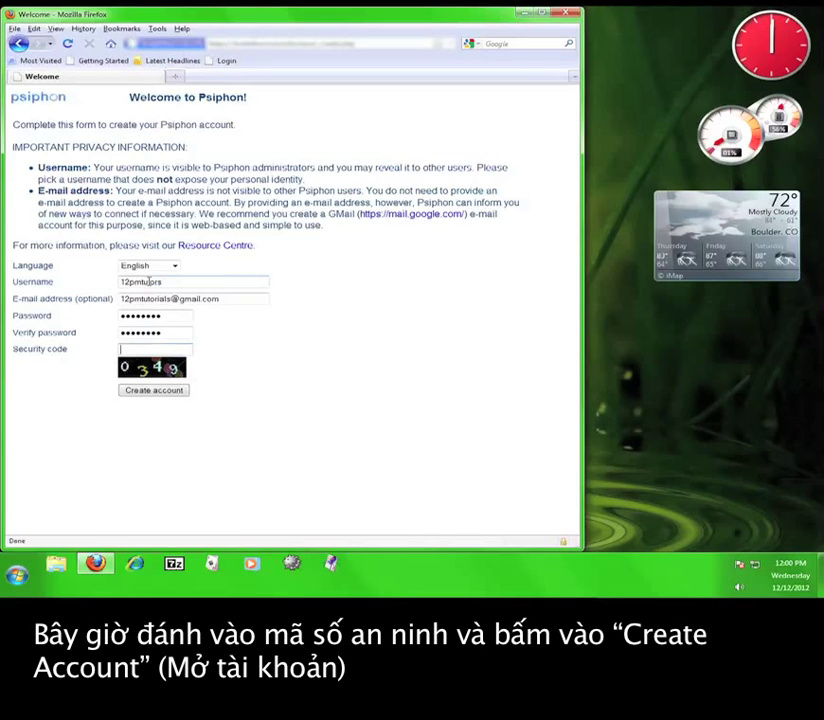
text(0349)
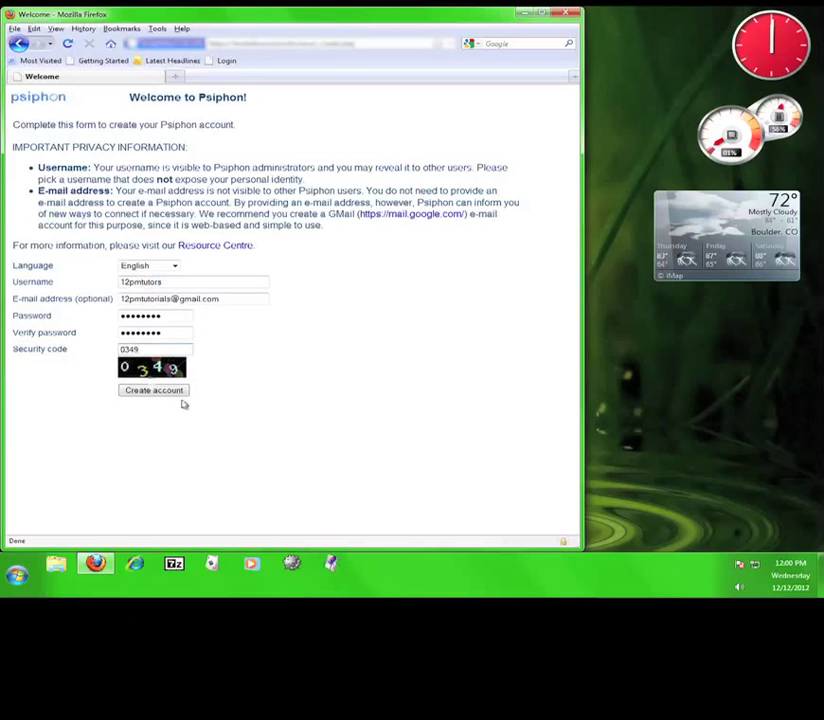
click(152, 390)
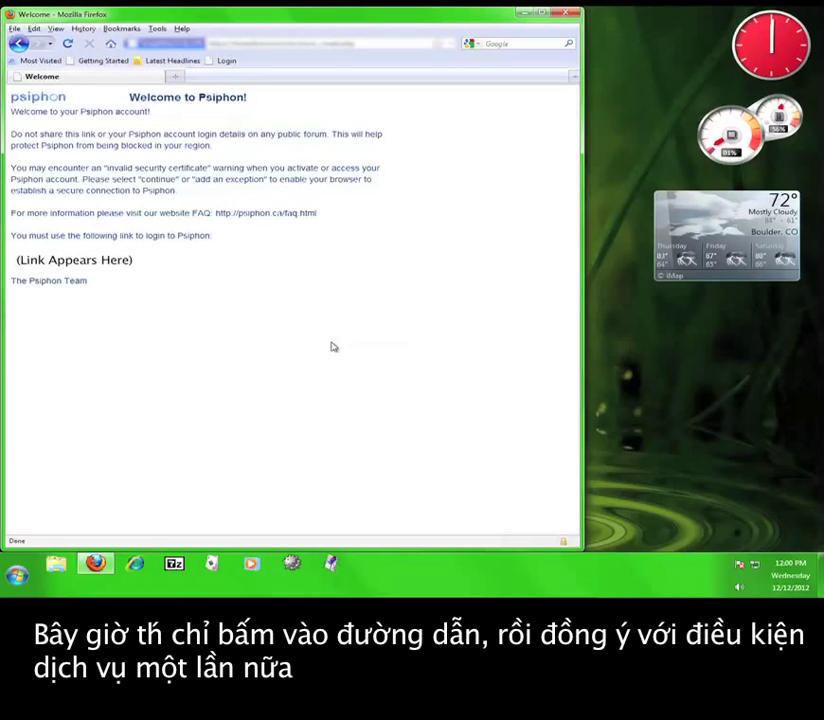
- Follow the new account's login link and agree to the terms once more
click(48, 261)
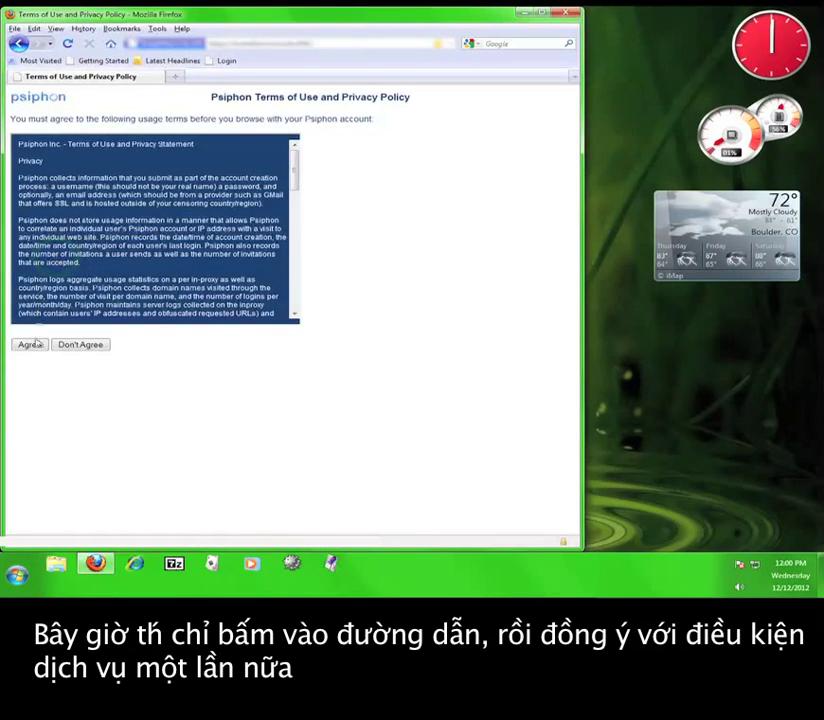
click(33, 345)
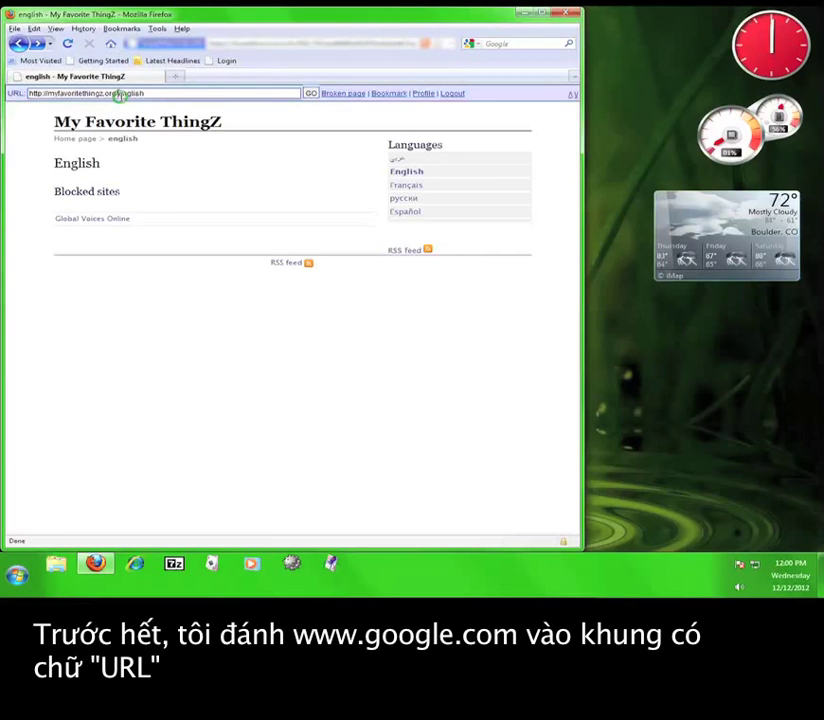
click(118, 93)
text(www.)
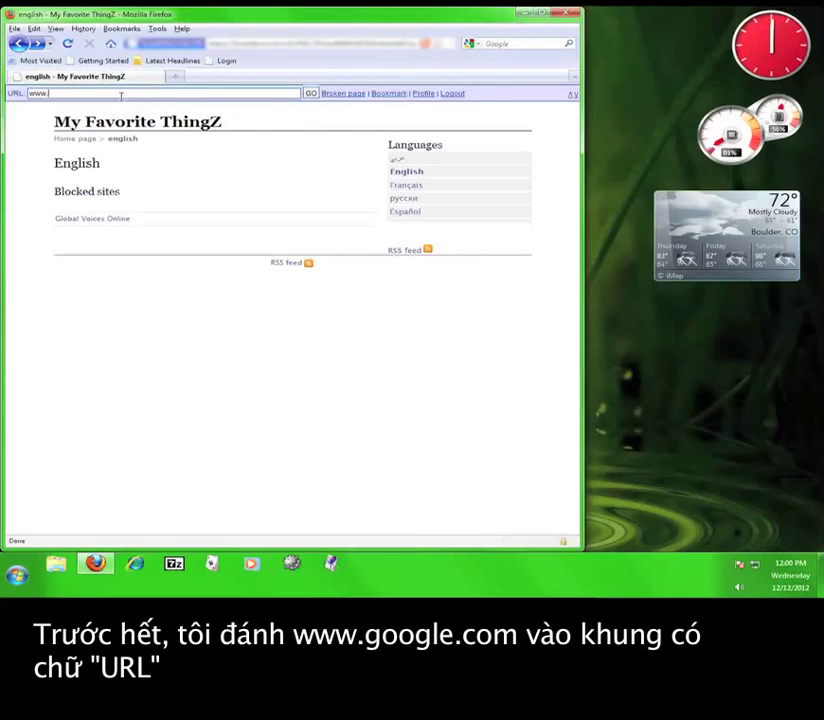
text(google.com)
key(Return)
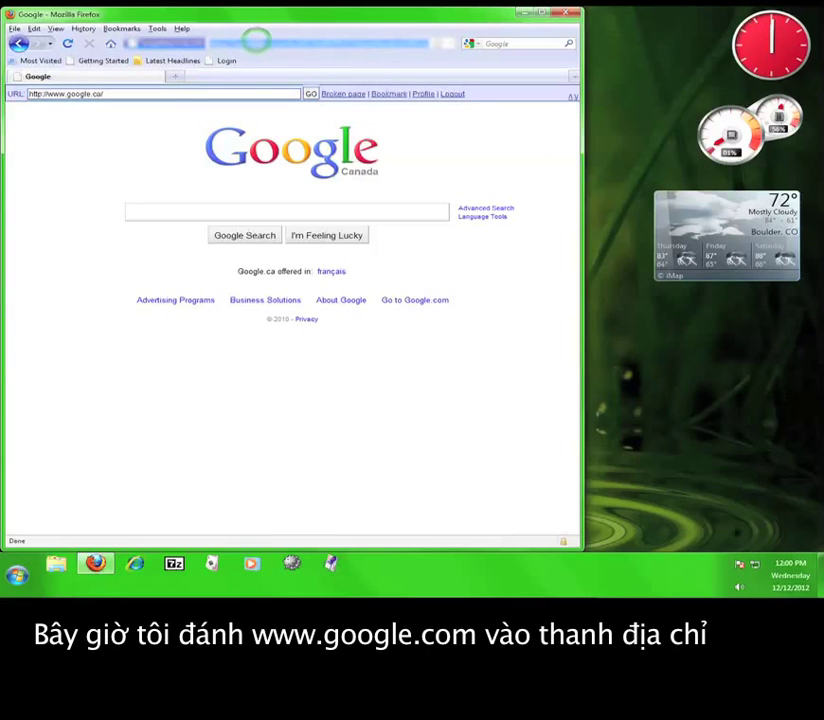
text(google.com)
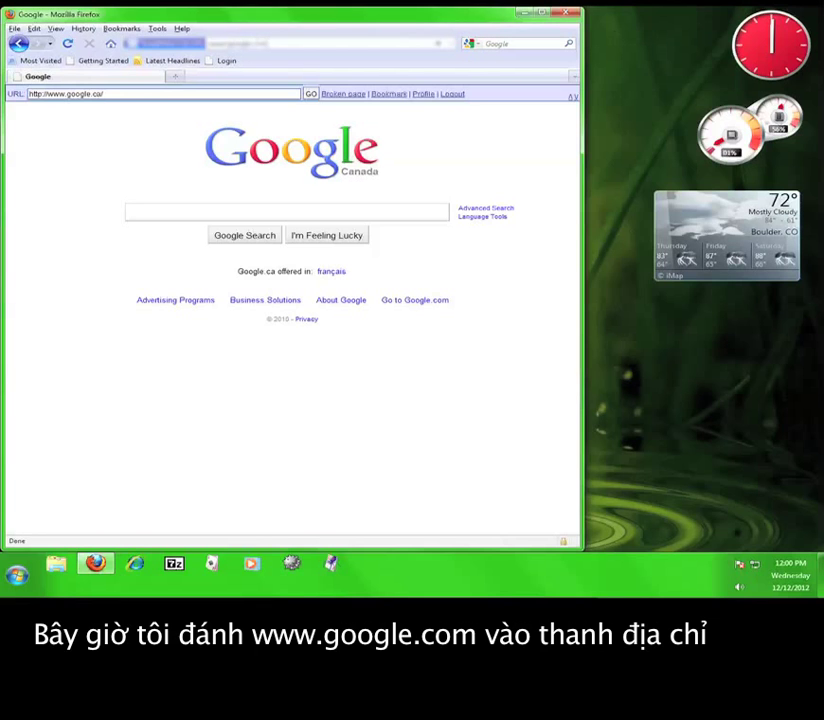
- Visit Google directly, go back to the proxied Google Canada page, then close Firefox
key(Return)
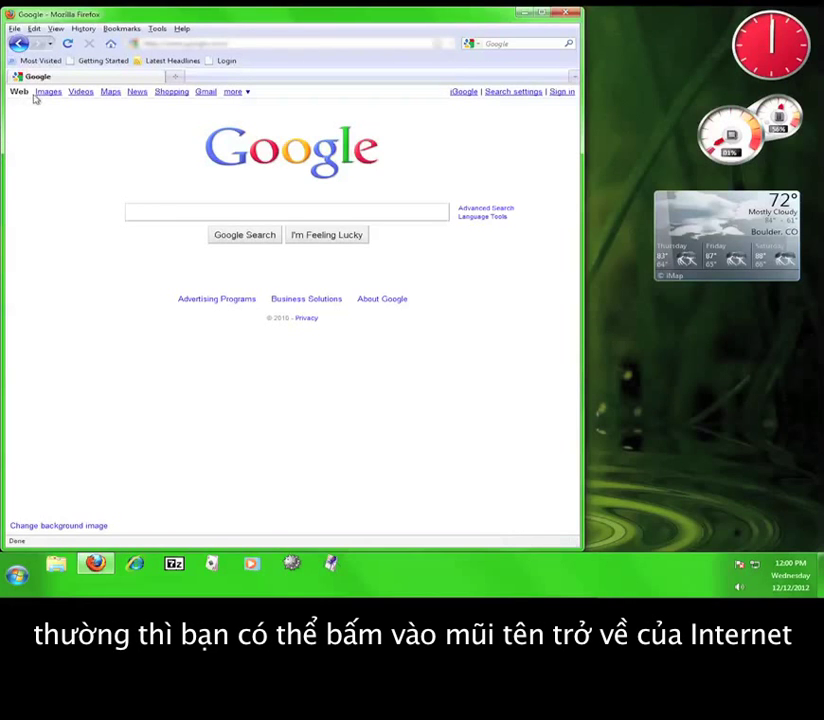
click(17, 44)
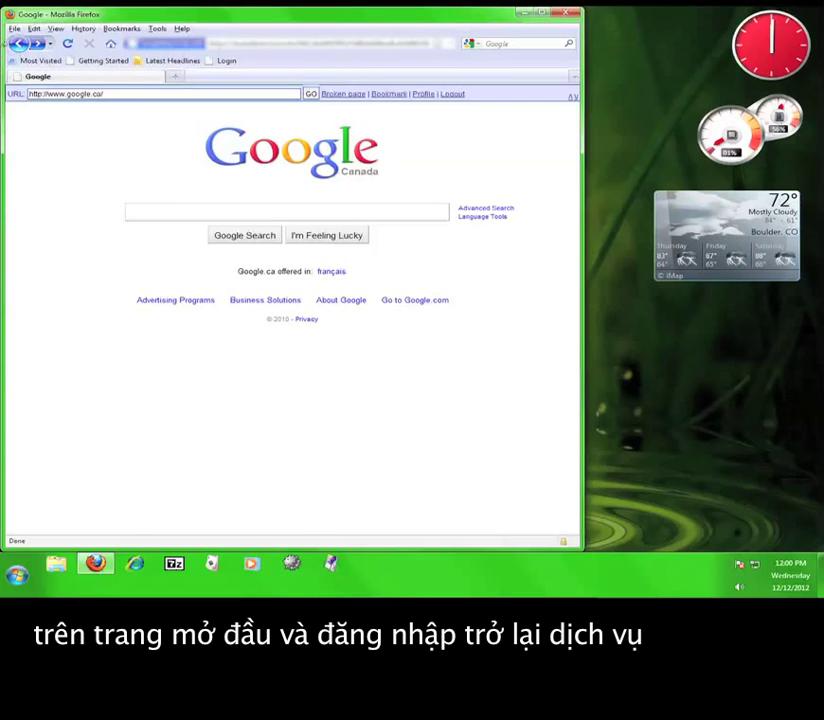
click(575, 12)
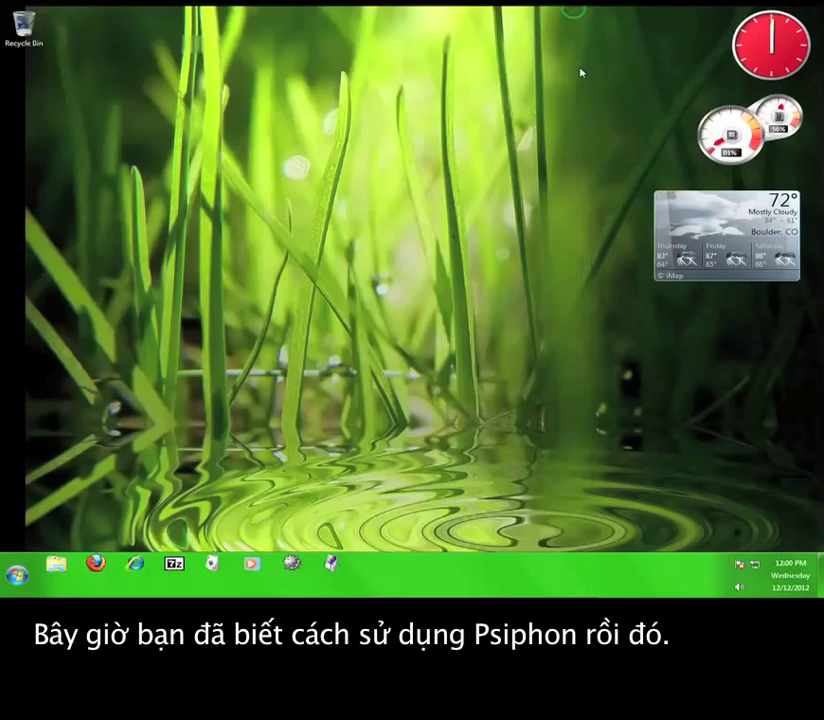